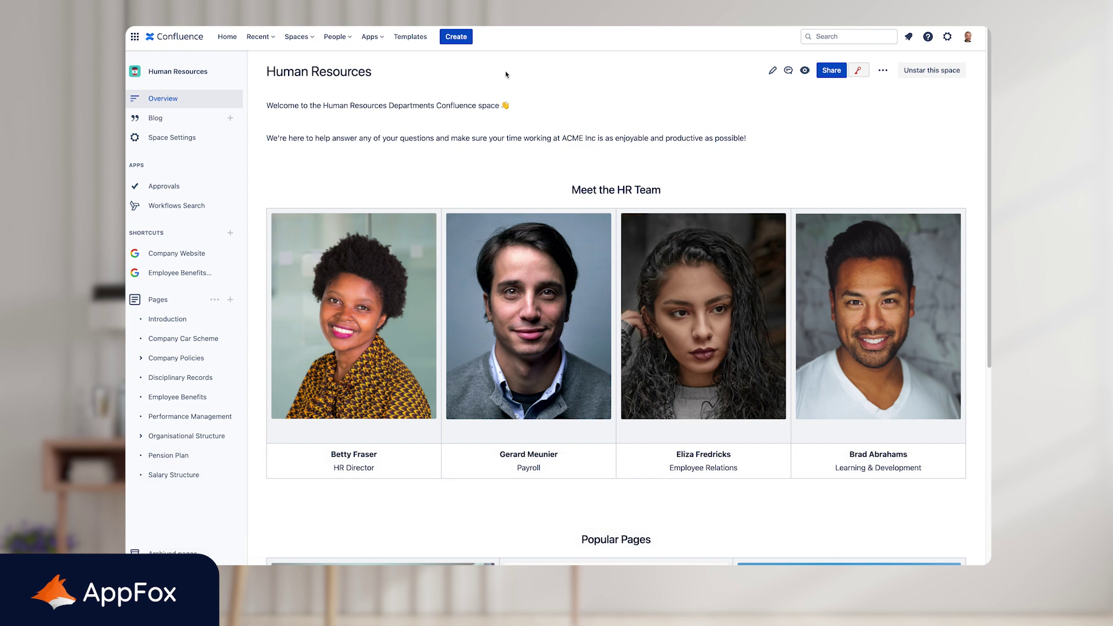
Open the Compliance app's settings and go to its classification levels
click(370, 37)
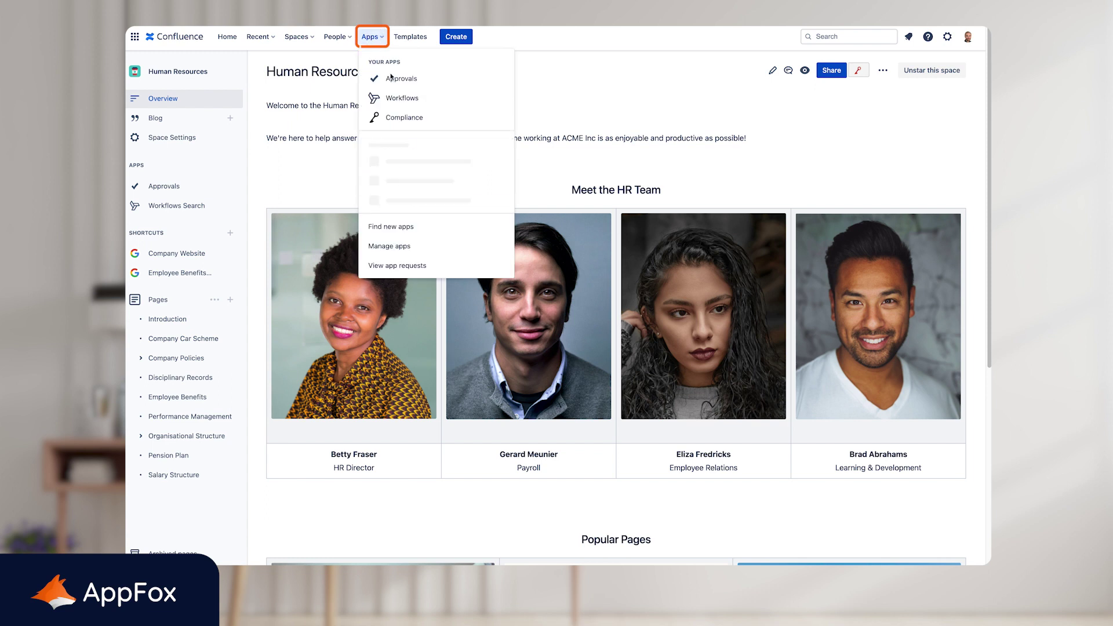
click(407, 118)
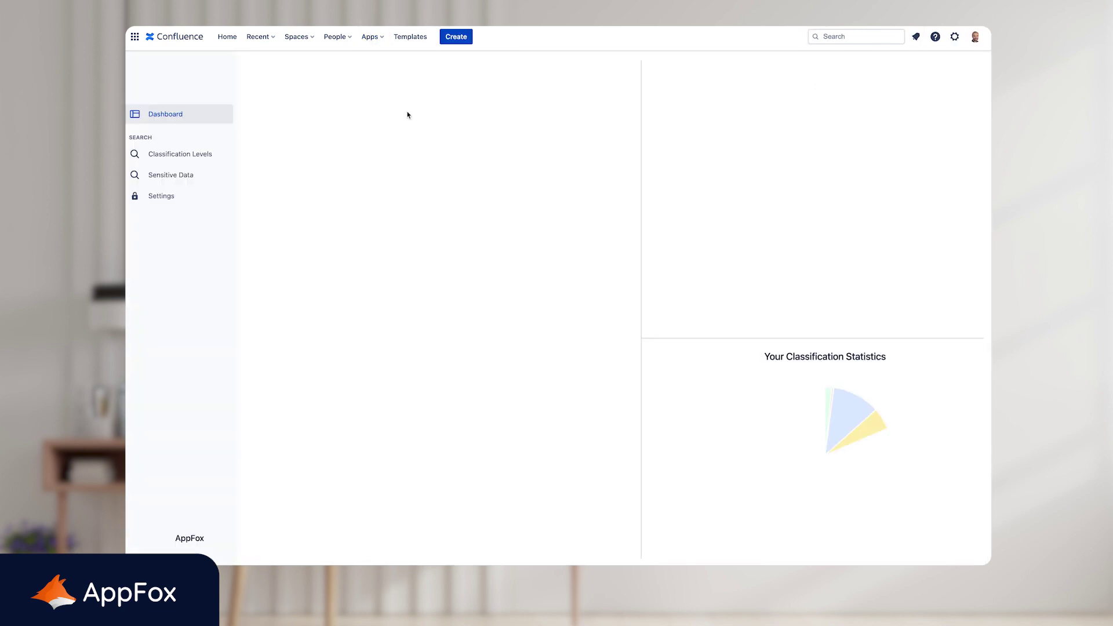
click(179, 202)
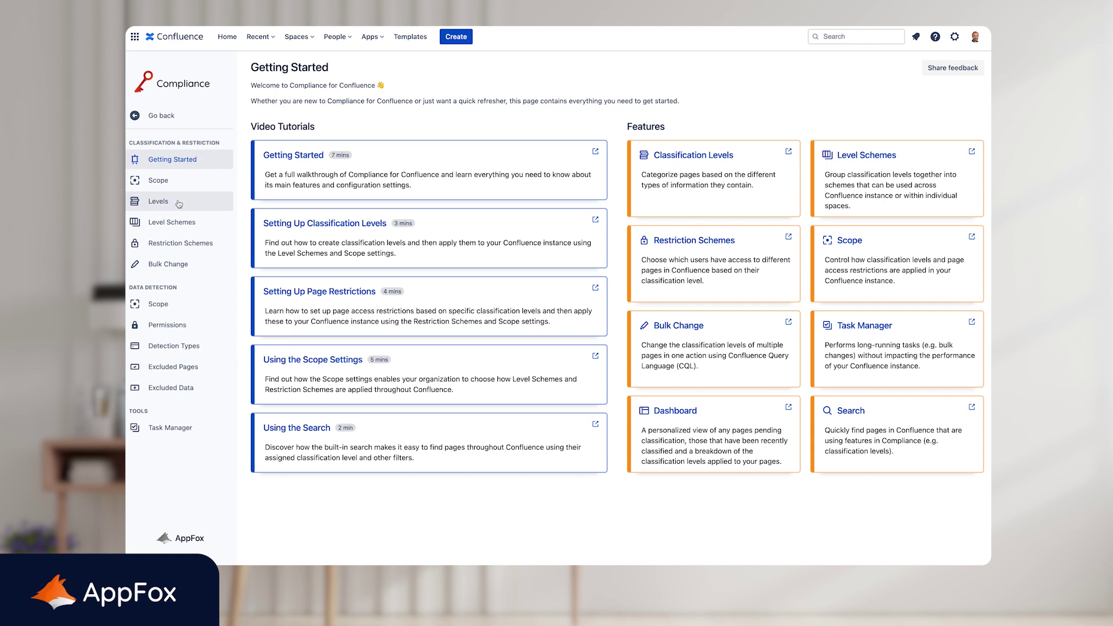
click(164, 206)
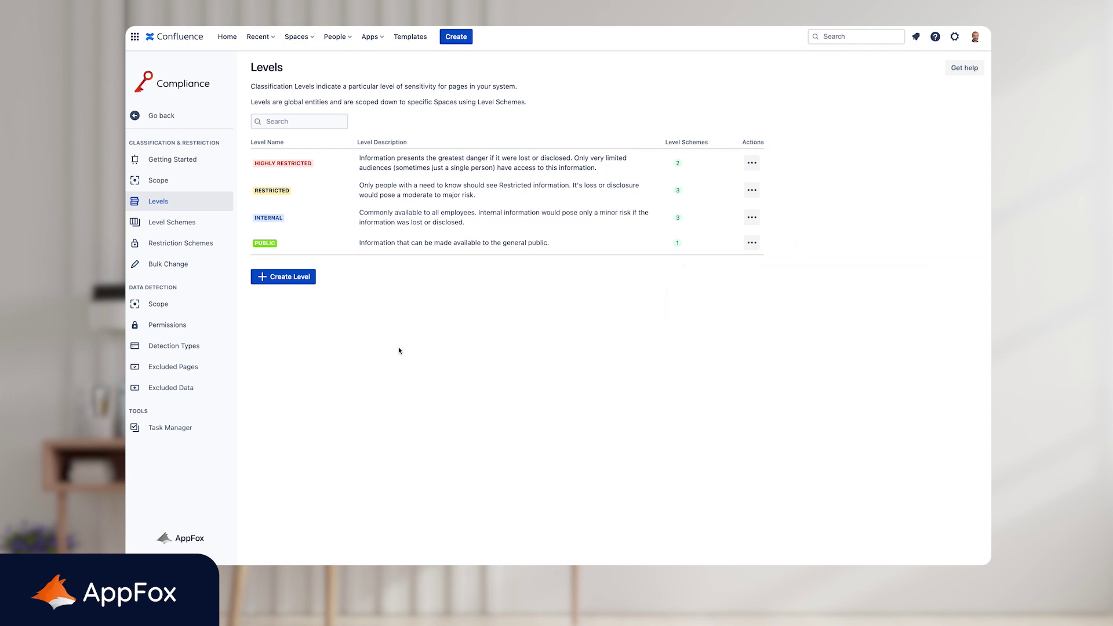
Create a classification level named "Management Team" with a purple background colour
click(298, 277)
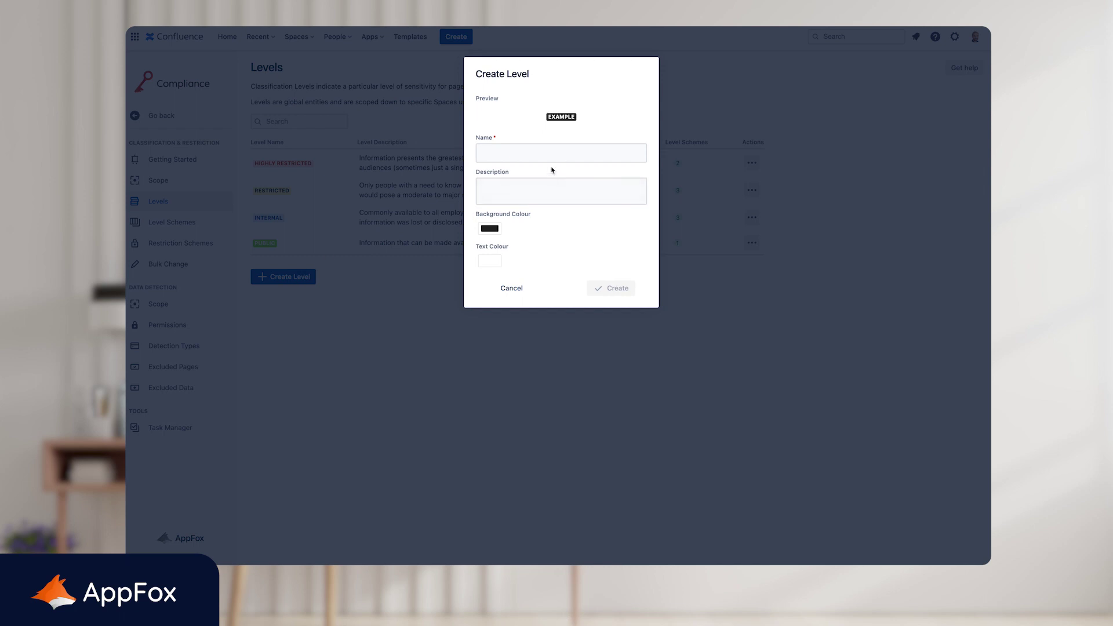
text(Management Team)
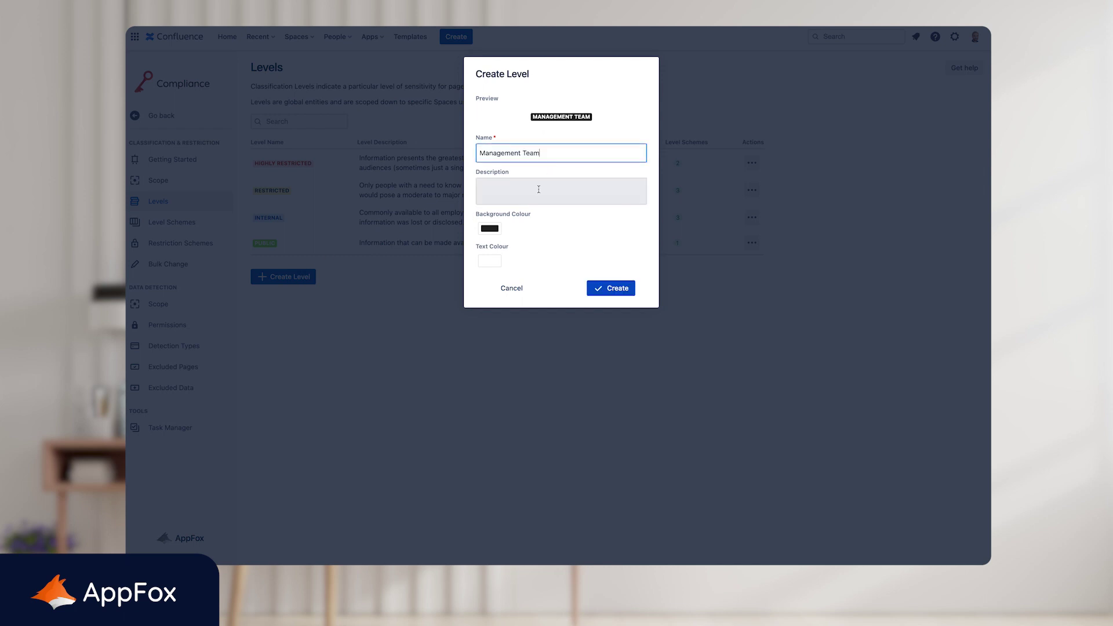
click(489, 228)
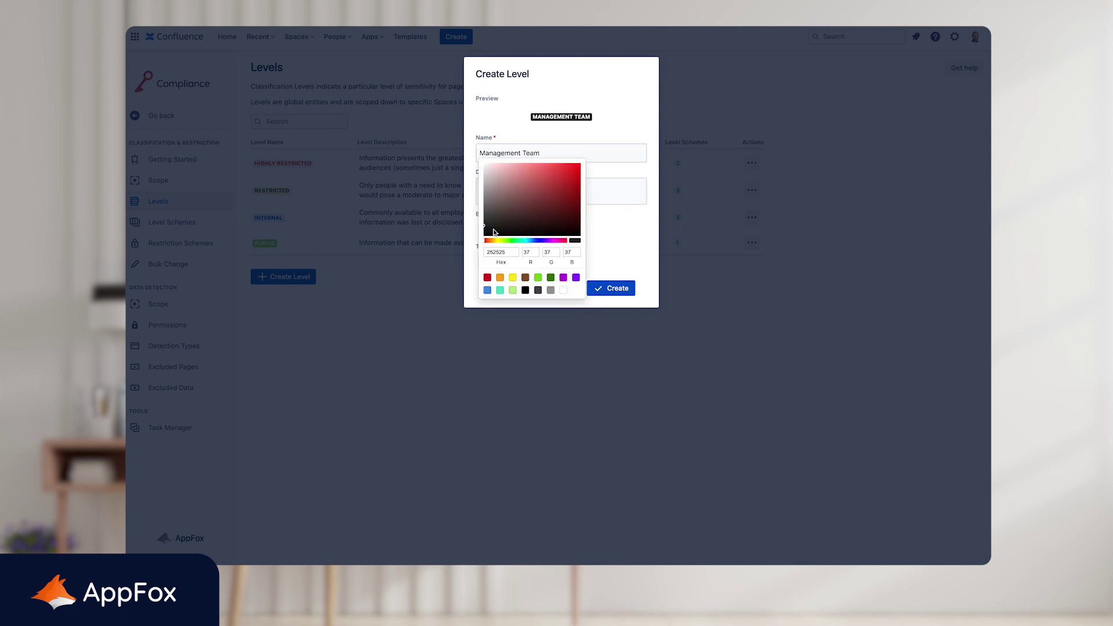
click(563, 279)
click(634, 268)
click(614, 289)
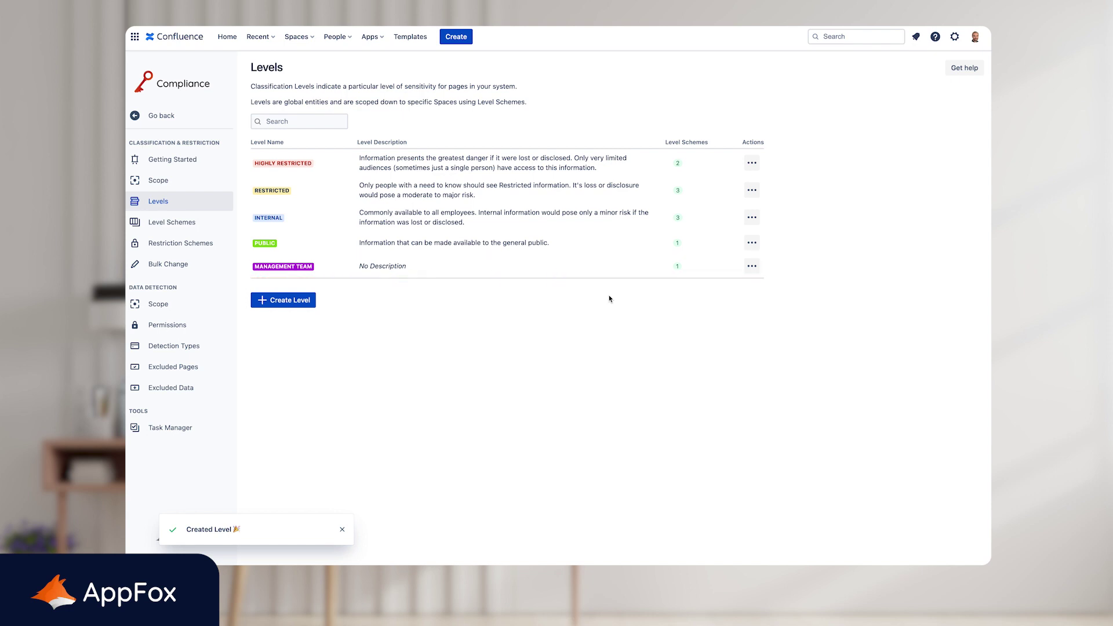
Create a level scheme named "Management Team Level Scheme" containing the Management Team, Restricted and Internal levels
click(175, 221)
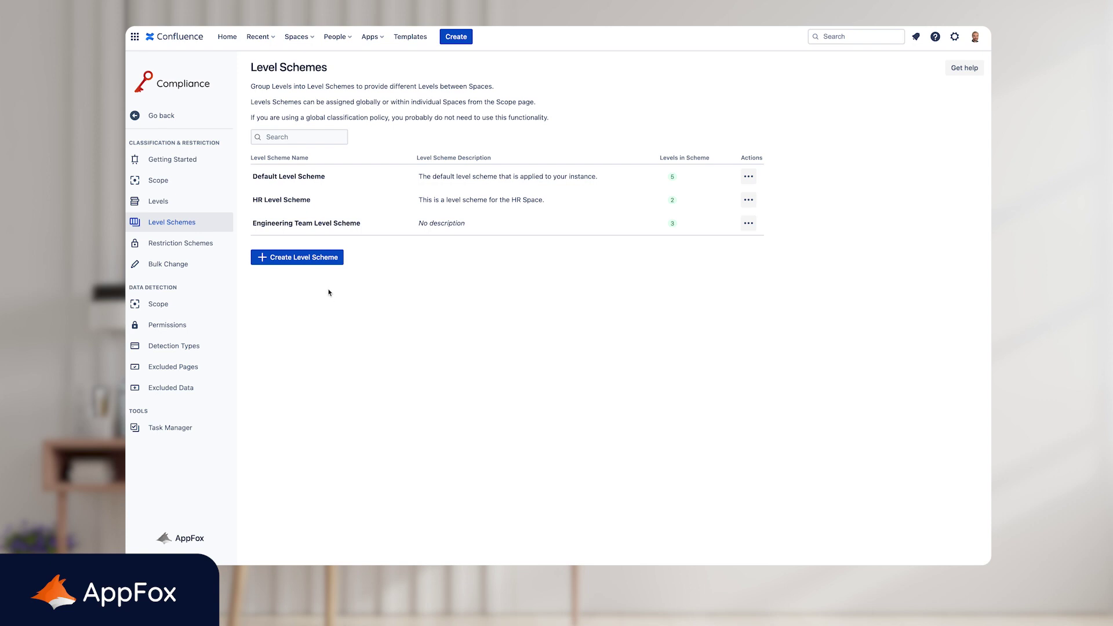
click(318, 262)
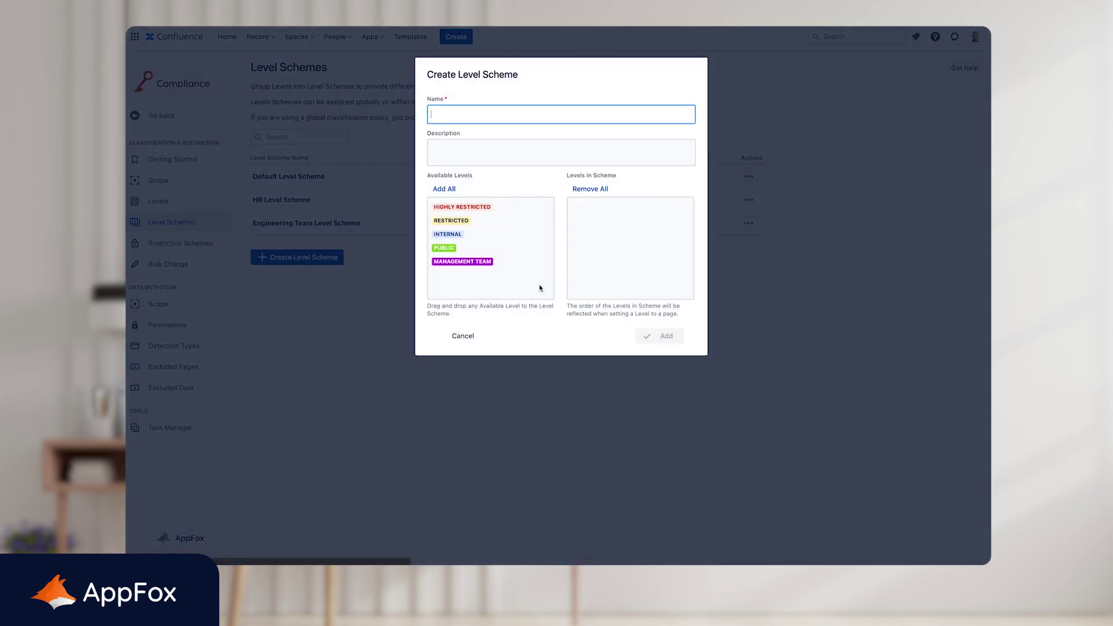
text(Management Team )
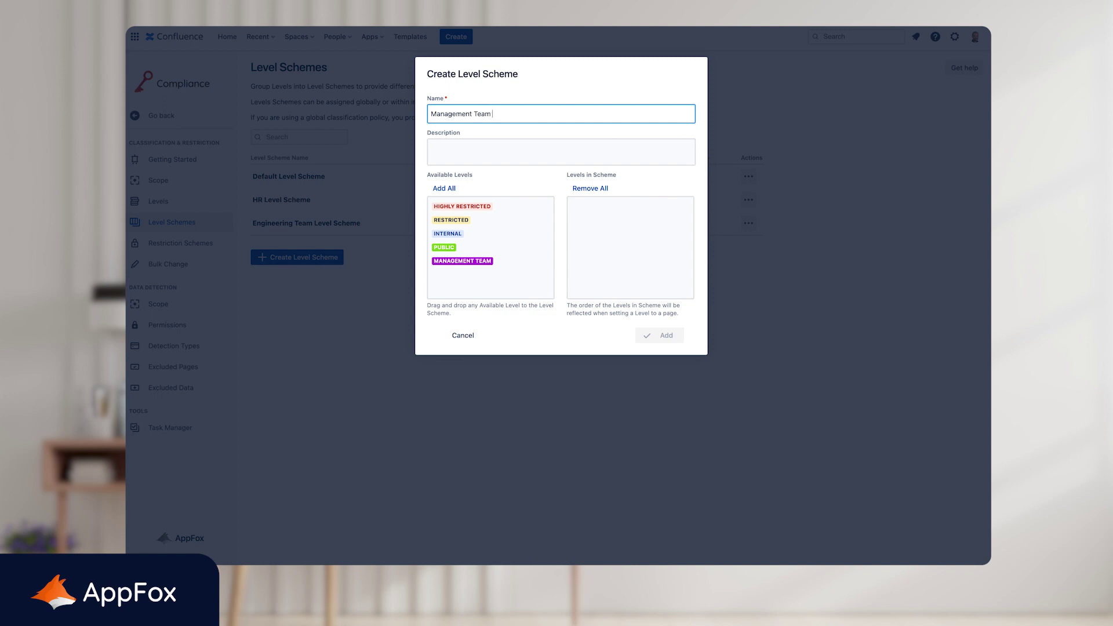
text(Level Scheme)
drag(480, 264, 626, 229)
drag(455, 227, 599, 255)
click(656, 336)
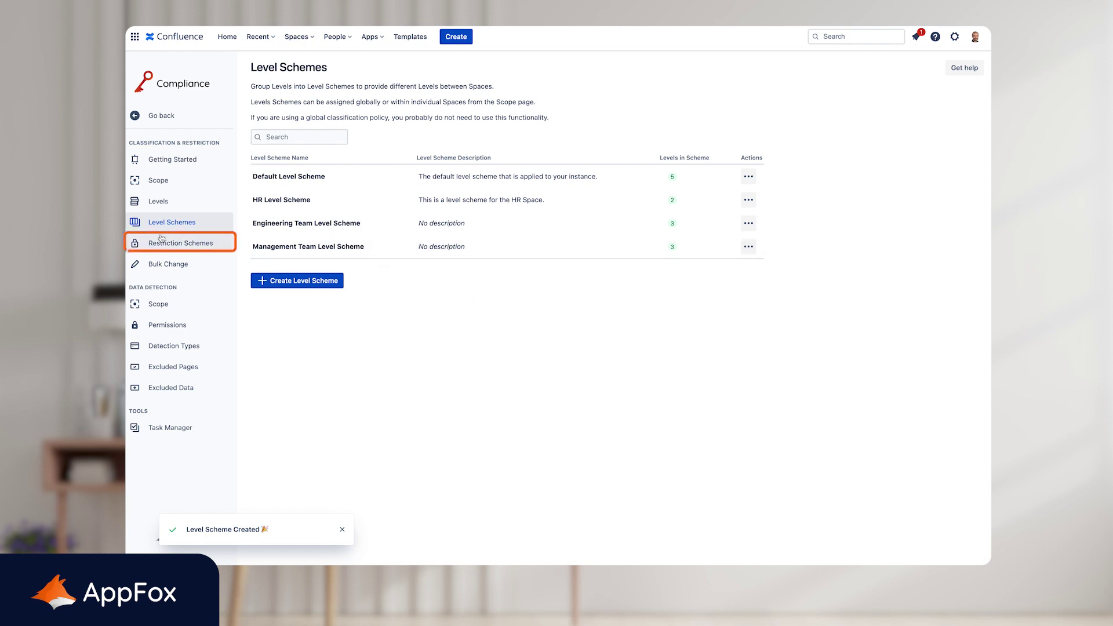
Create the "Management Team Restriction Scheme" with the description "This is a restriction scheme for the Management team."
click(175, 249)
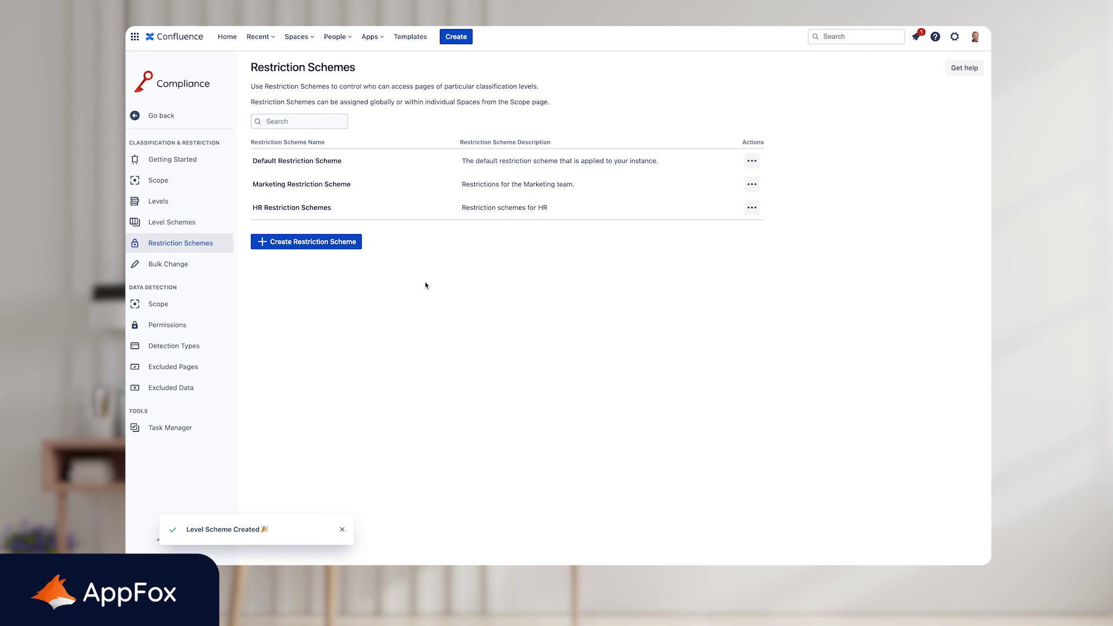
click(329, 243)
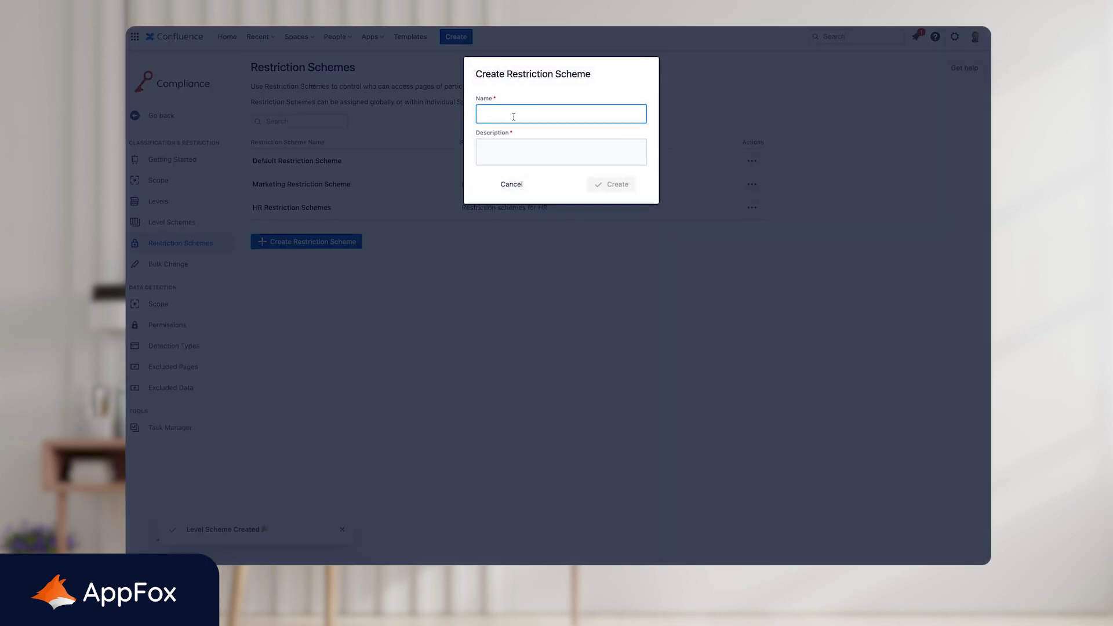
text(Management Team Restriction Scheme)
key(Tab)
text(This is a res)
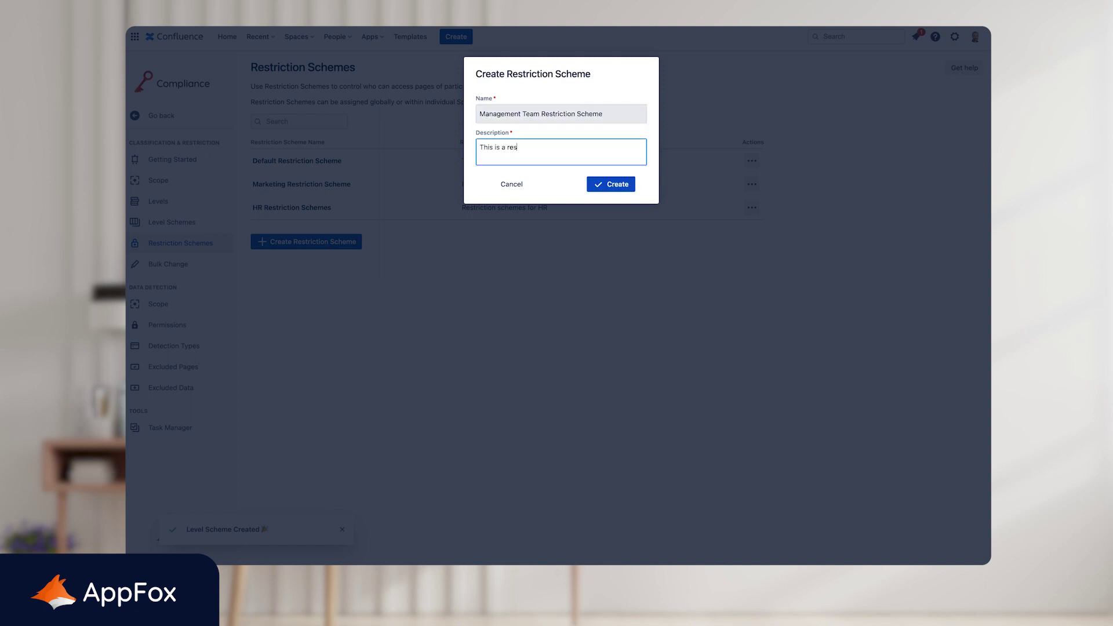
text(triction scheme for the Management team.)
click(603, 185)
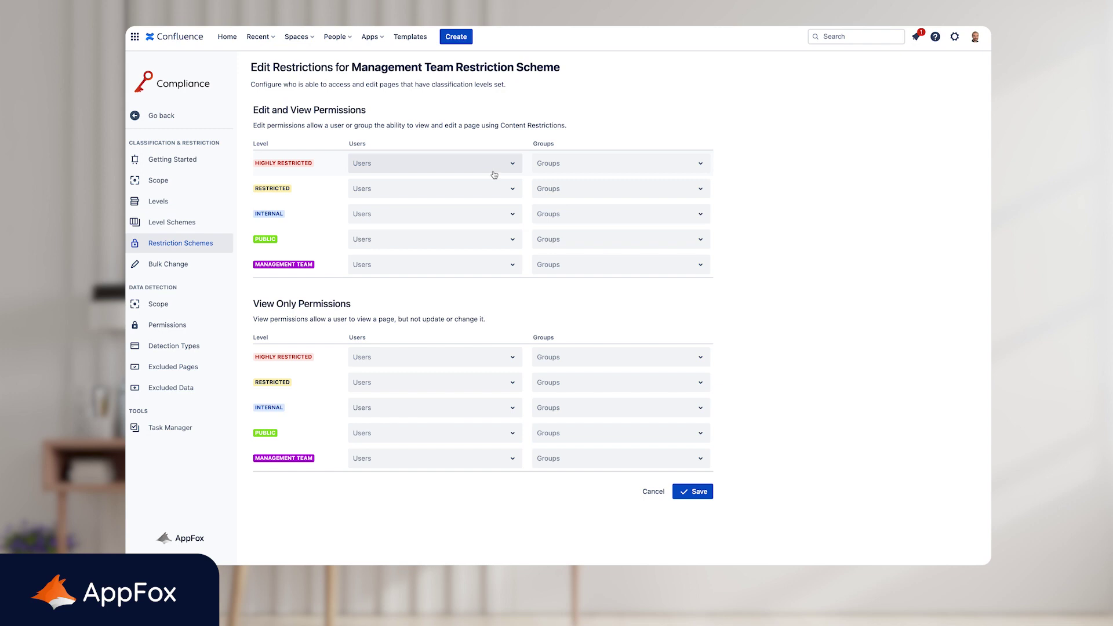
Grant edit and view permissions to one user for the Restricted level and to the management team group for the Management Team level
click(466, 188)
text(cr)
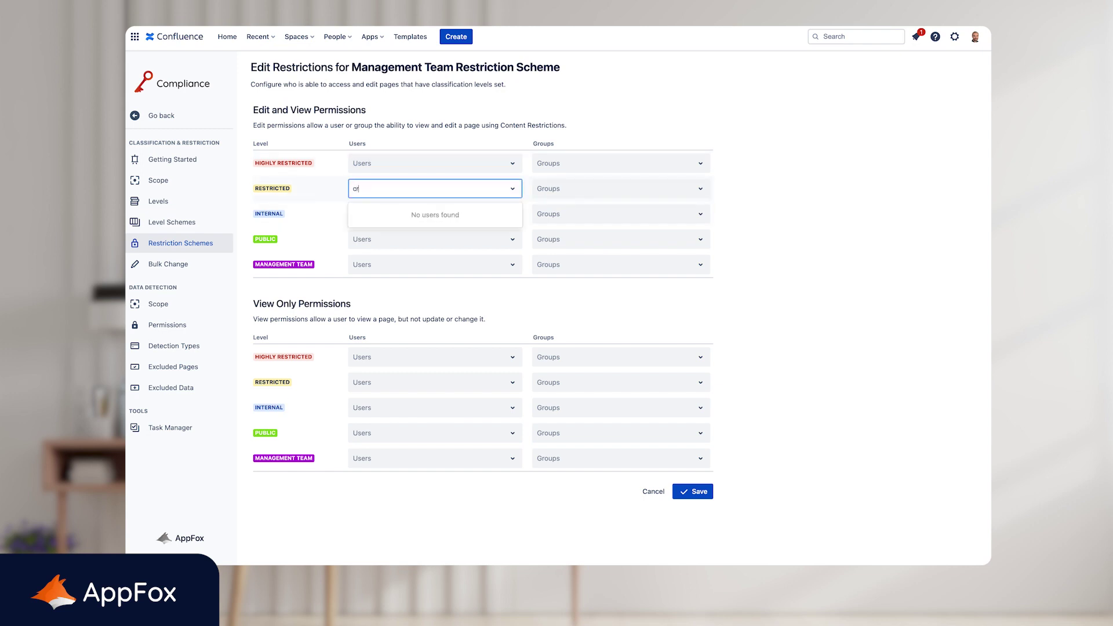
text(a)
click(418, 213)
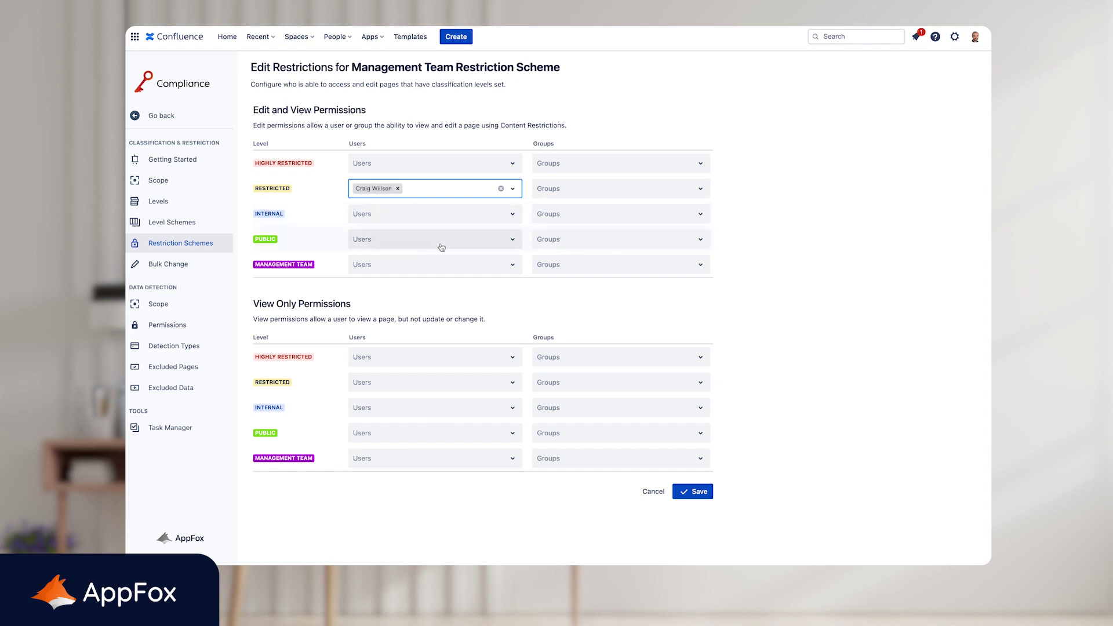
click(579, 264)
click(566, 398)
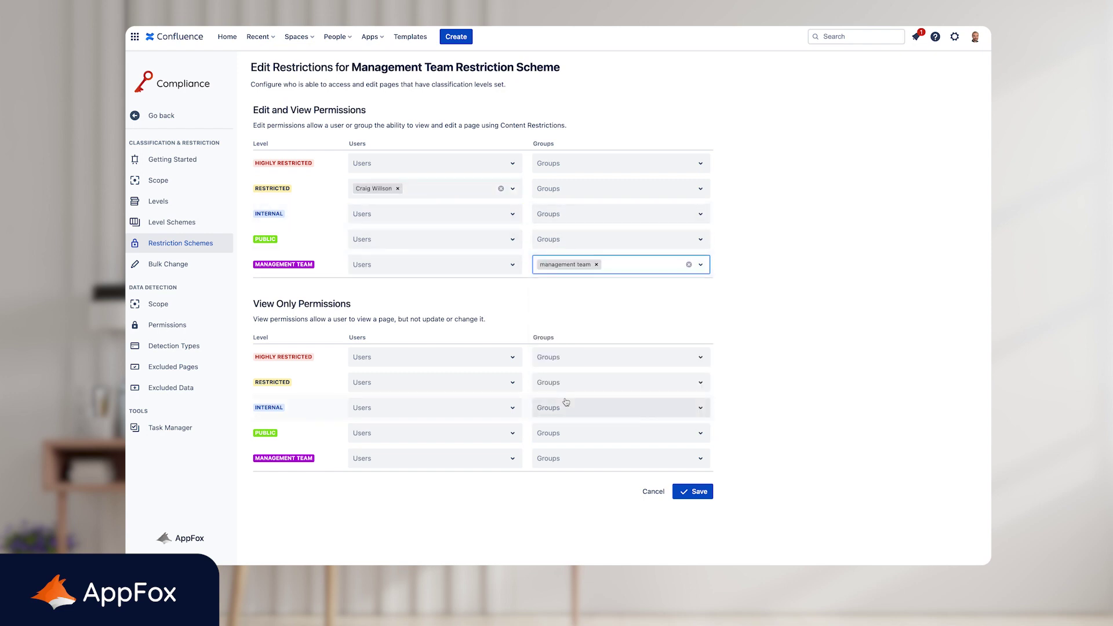
Grant edit and view permissions to two users for the Internal level and one user for the Management Team level
click(397, 219)
text(emma)
key(Return)
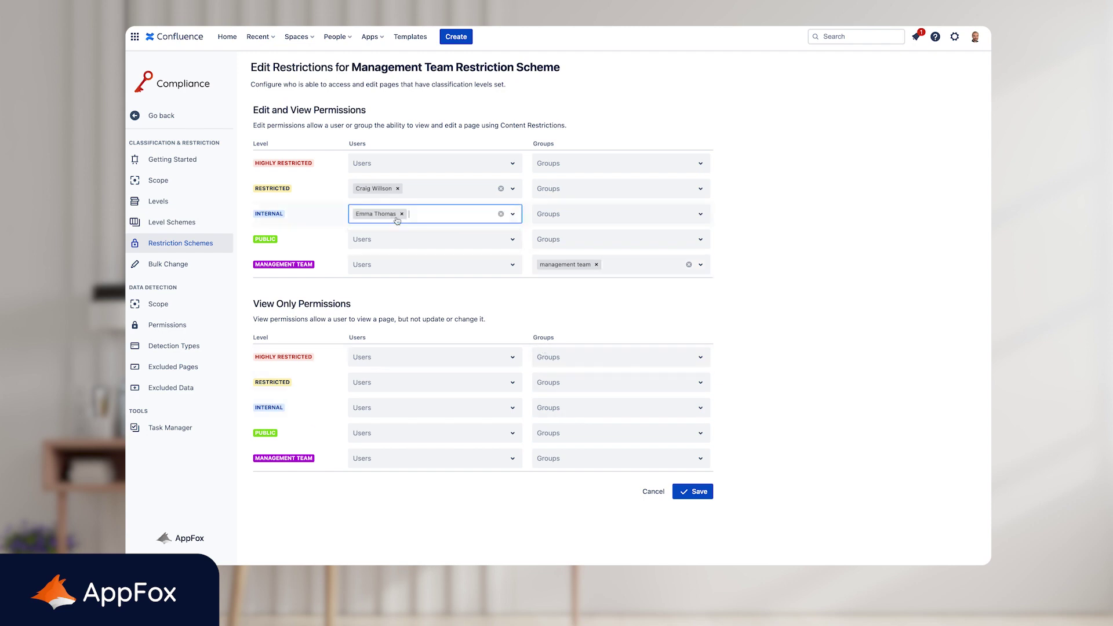
text(jenn)
key(Return)
click(387, 261)
text(ben)
key(Return)
Give one user view-only permission for the Internal level, and save the restriction scheme
click(406, 408)
text(tom)
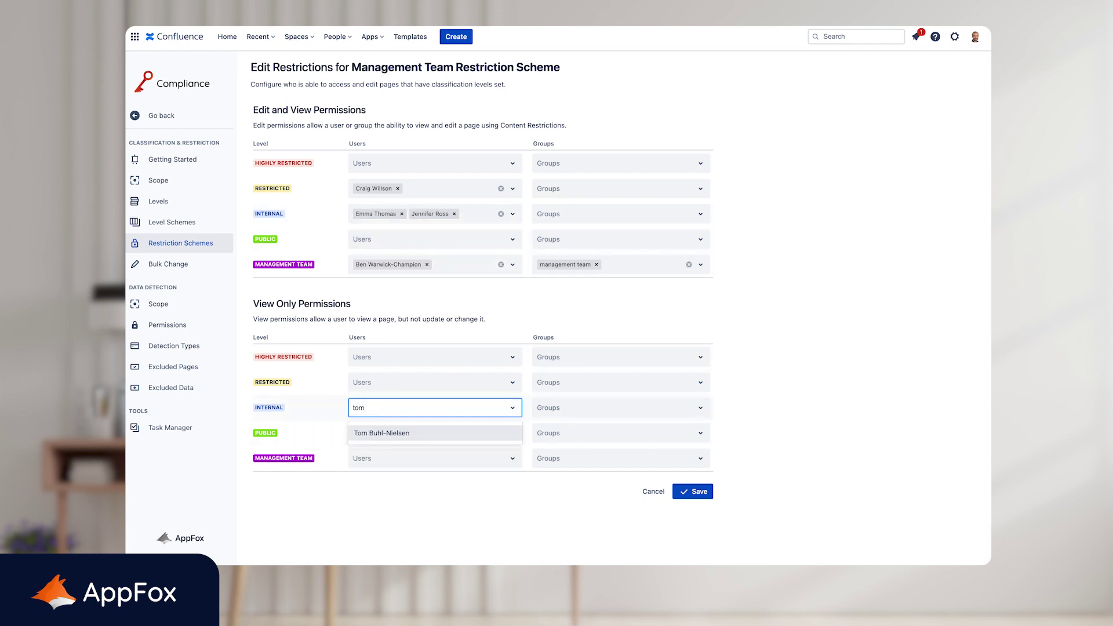
click(392, 434)
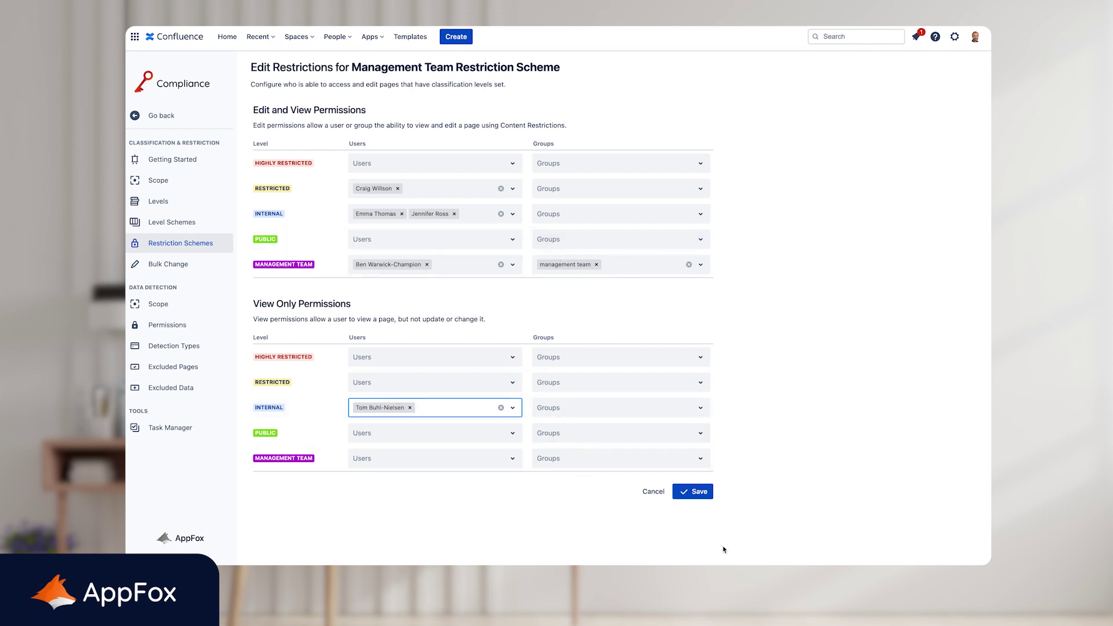
click(693, 493)
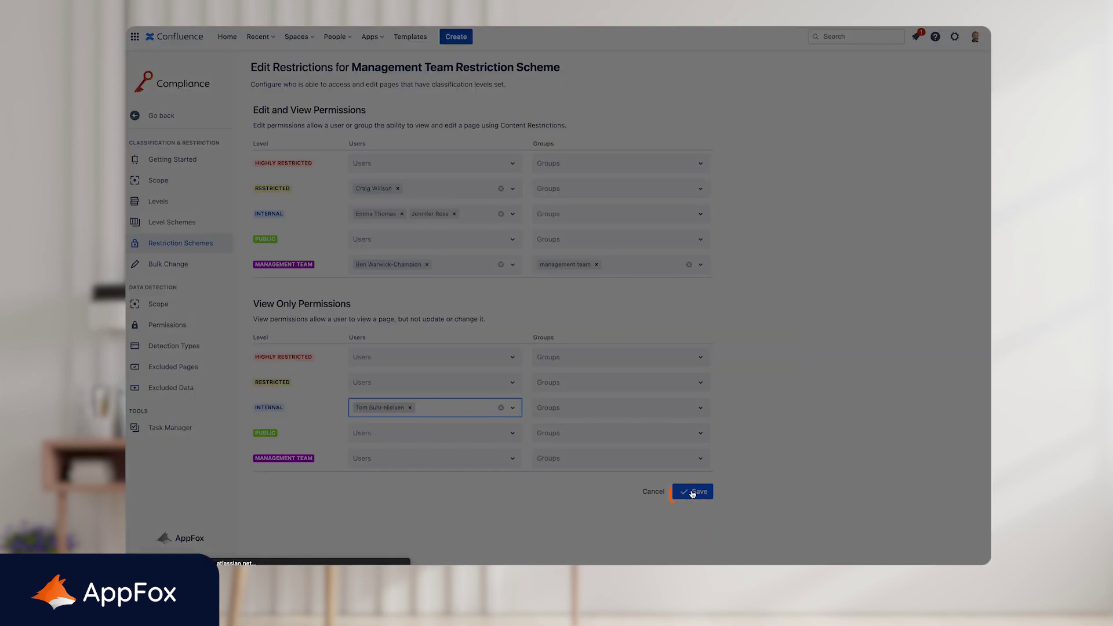
click(545, 130)
click(611, 209)
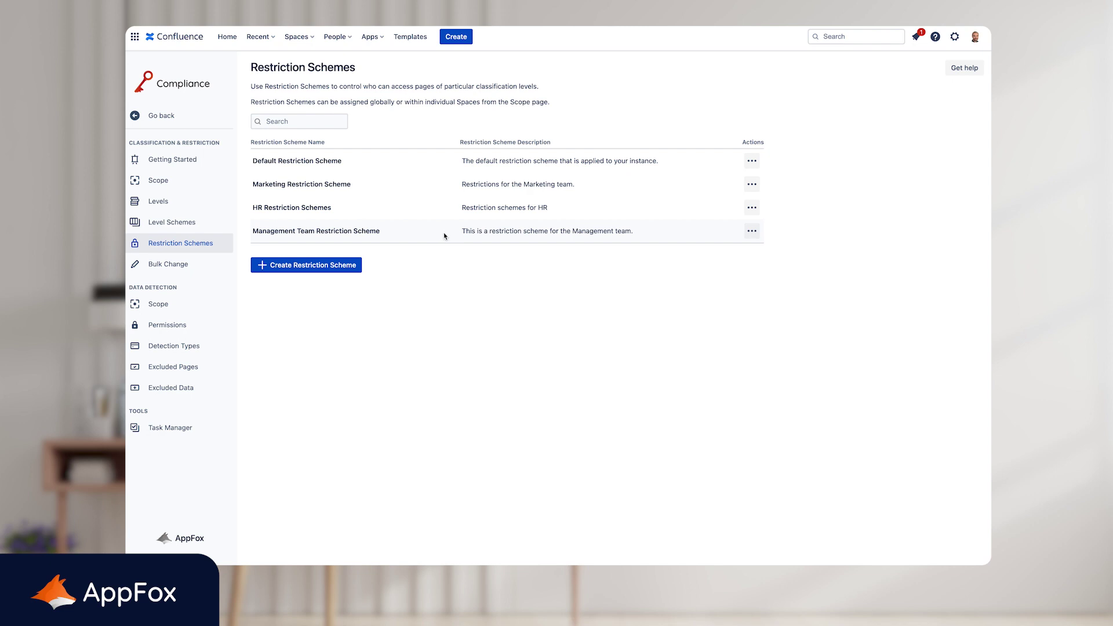
Turn off global management in the classification scope settings so that schemes are managed per space
click(168, 189)
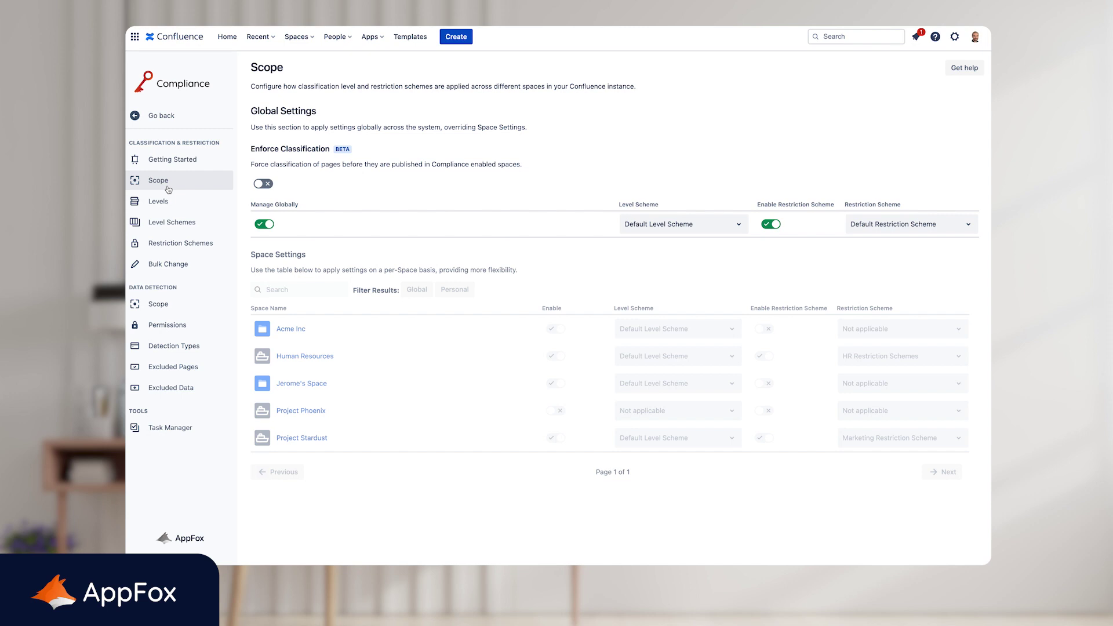
click(266, 224)
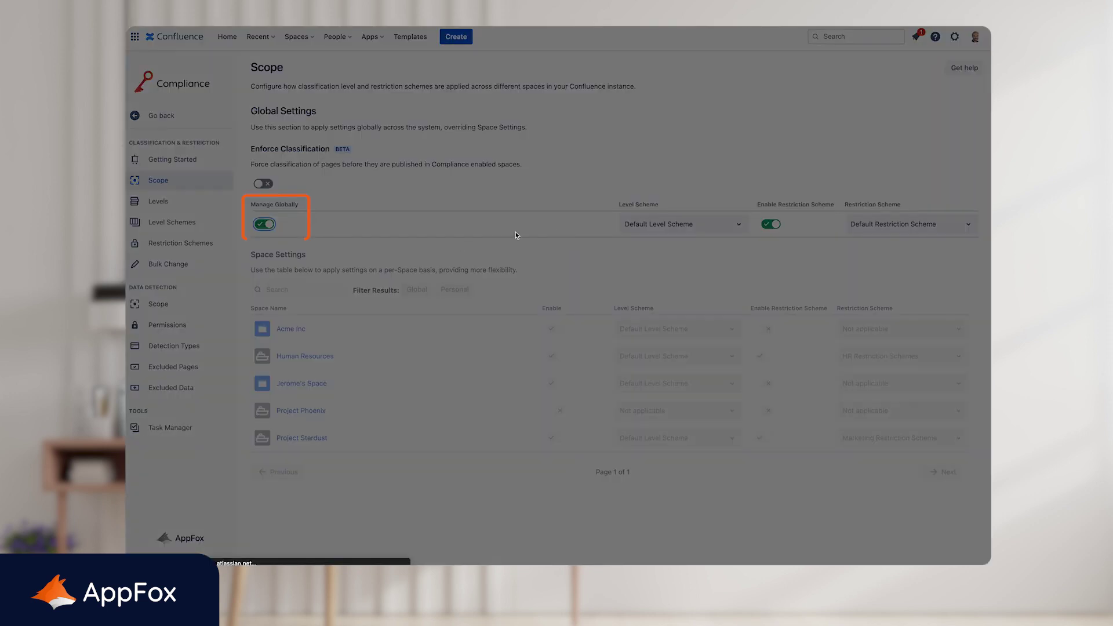
click(573, 117)
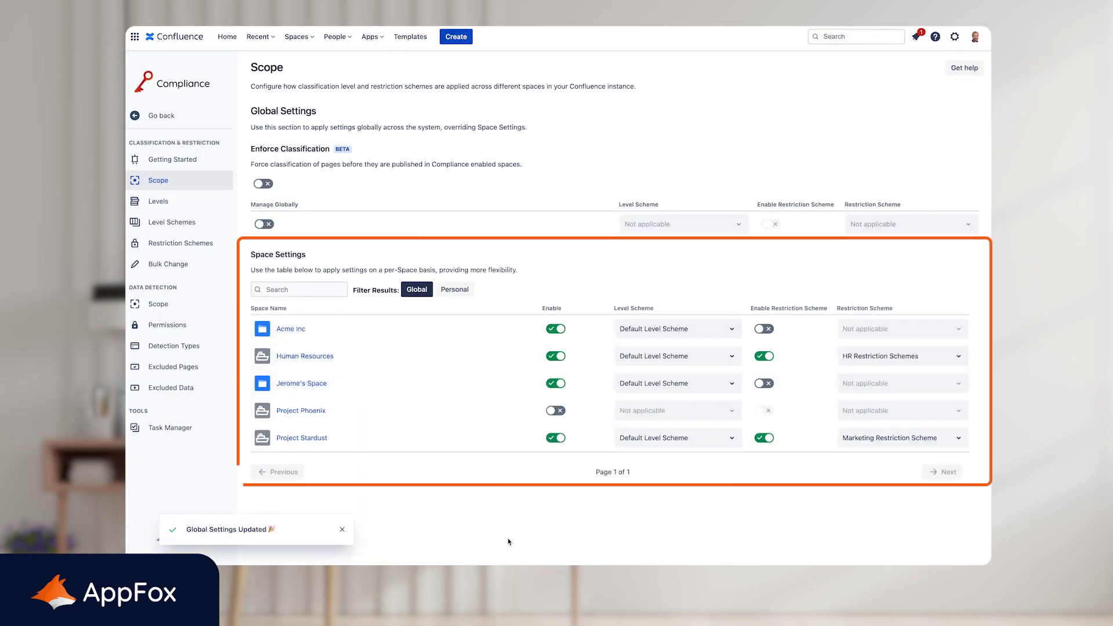
Enable classification for the Project Phoenix space and choose the Management Team Level Scheme for it
click(554, 414)
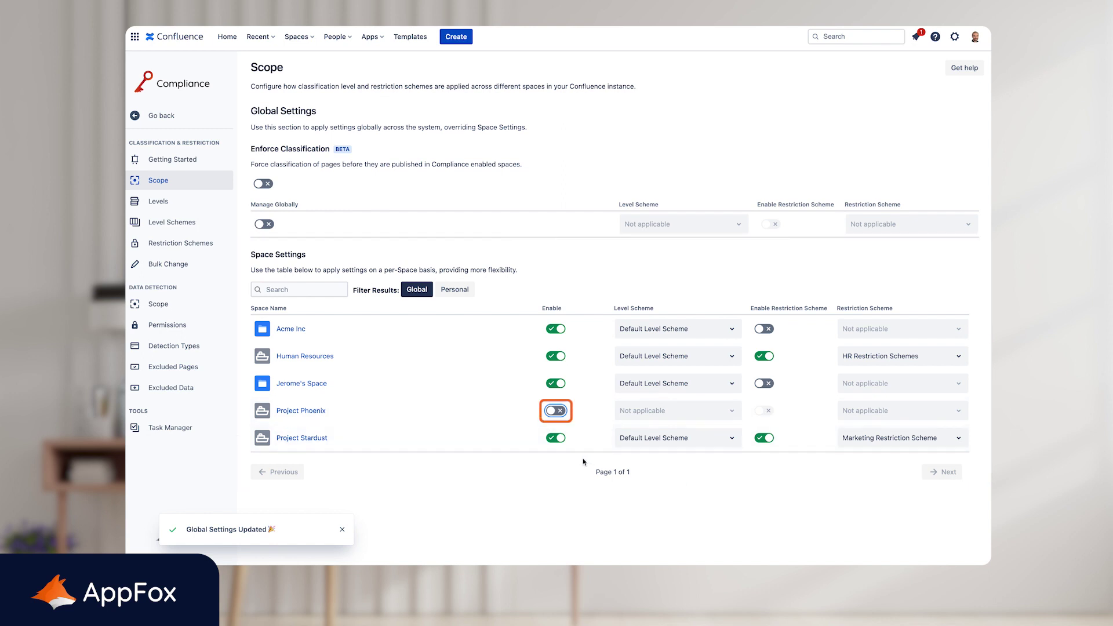
click(555, 410)
click(677, 411)
click(669, 482)
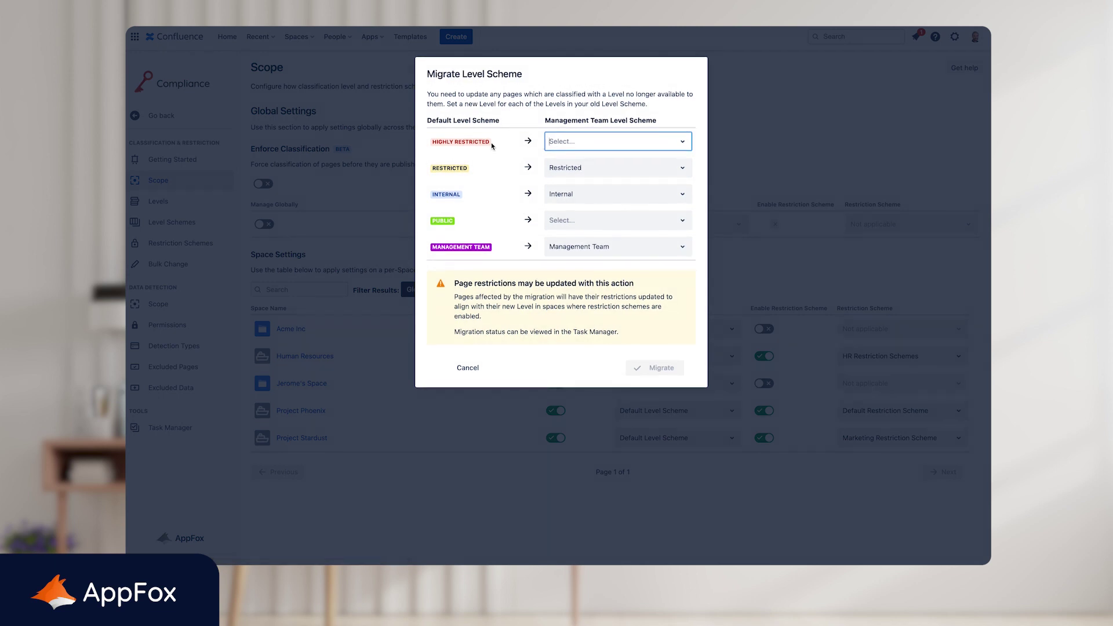
Migrate Project Phoenix's levels, mapping Highly Restricted to Management Team and Public to Internal
click(562, 145)
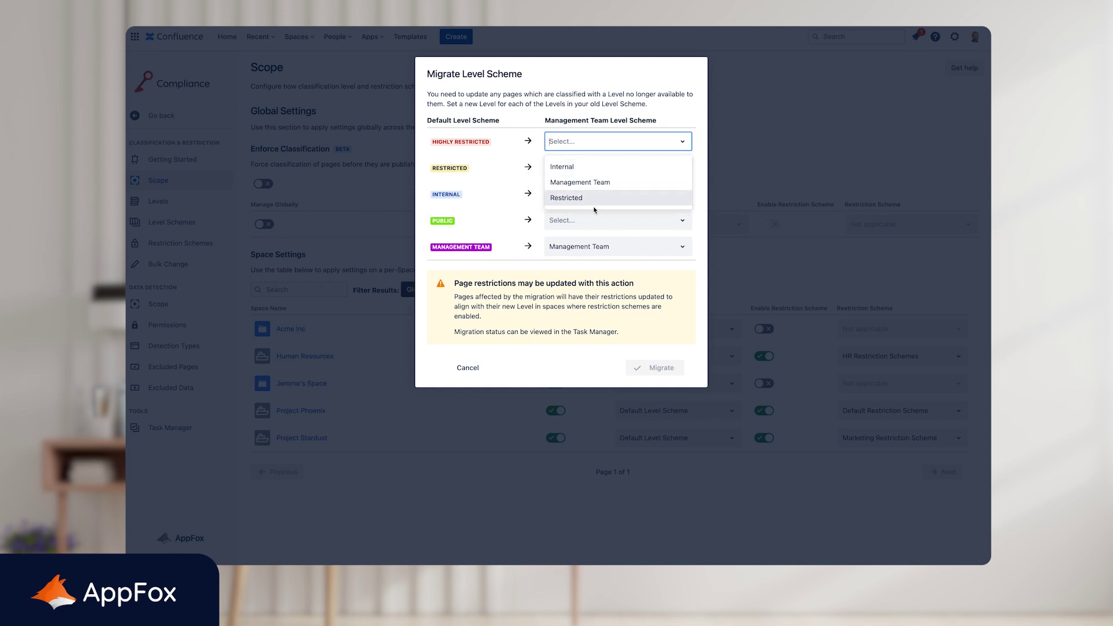
click(577, 182)
click(580, 221)
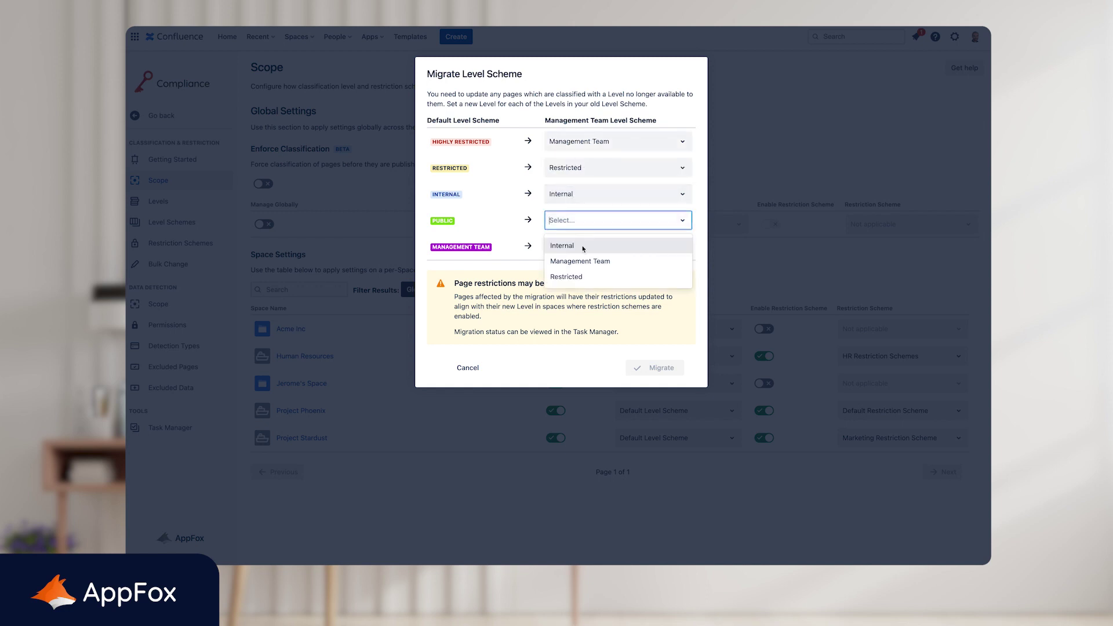
click(576, 245)
click(578, 246)
click(574, 288)
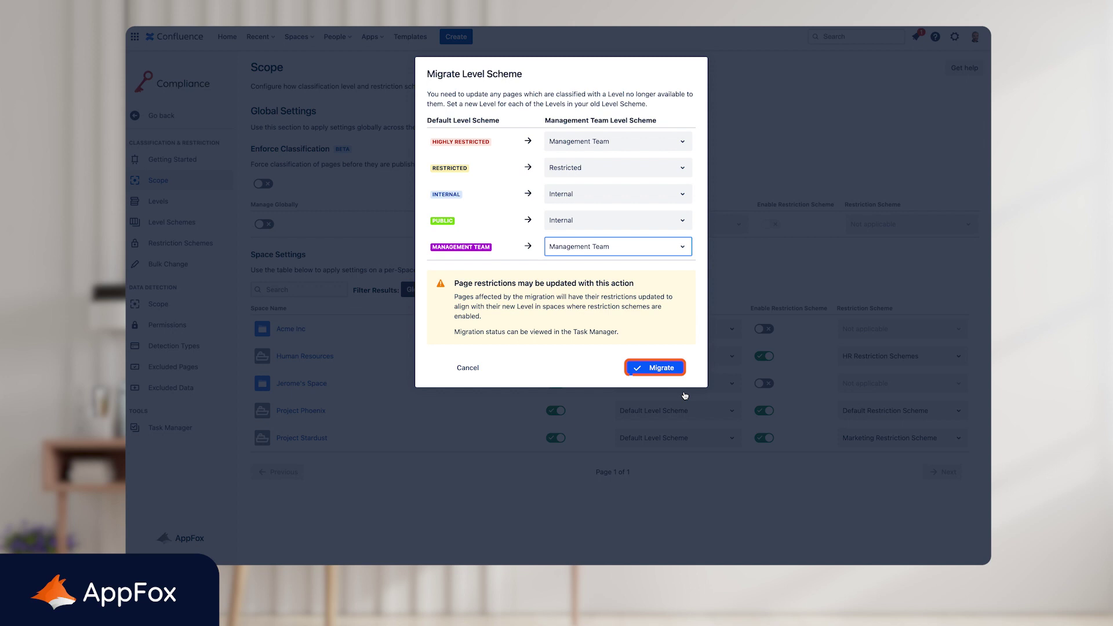
click(658, 369)
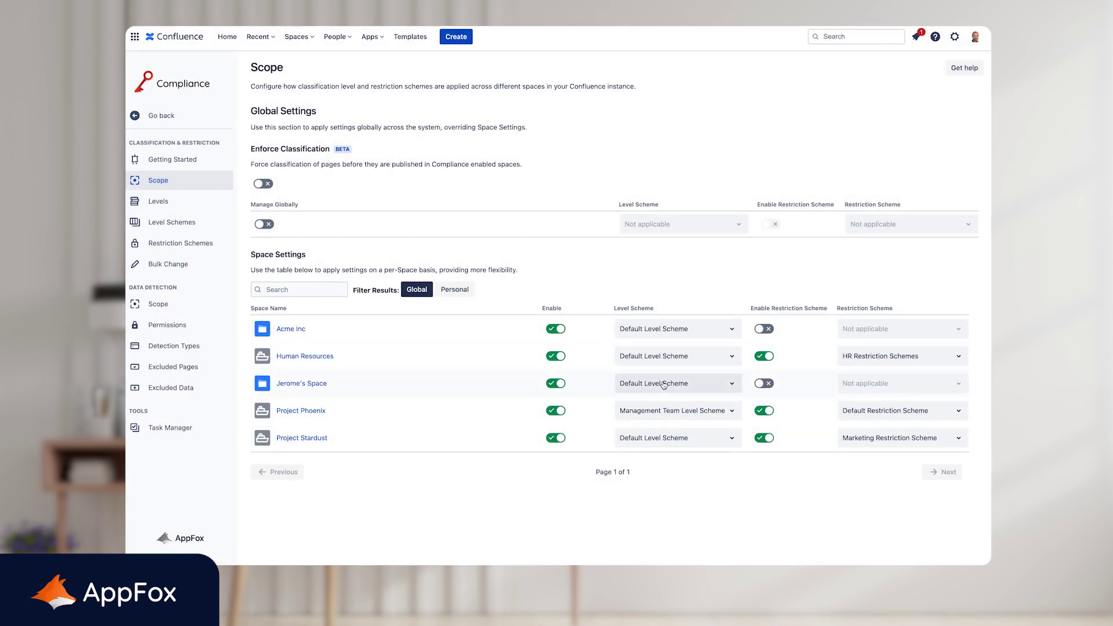
click(343, 529)
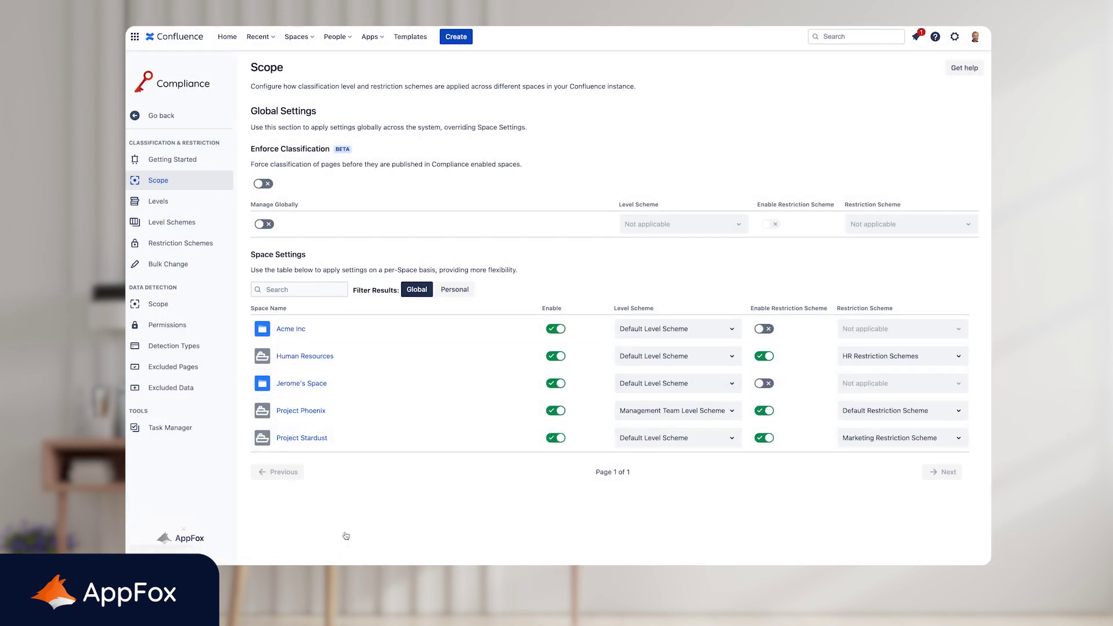
Assign the Management Team Restriction Scheme to the Project Phoenix space and apply it to existing page restrictions
click(866, 412)
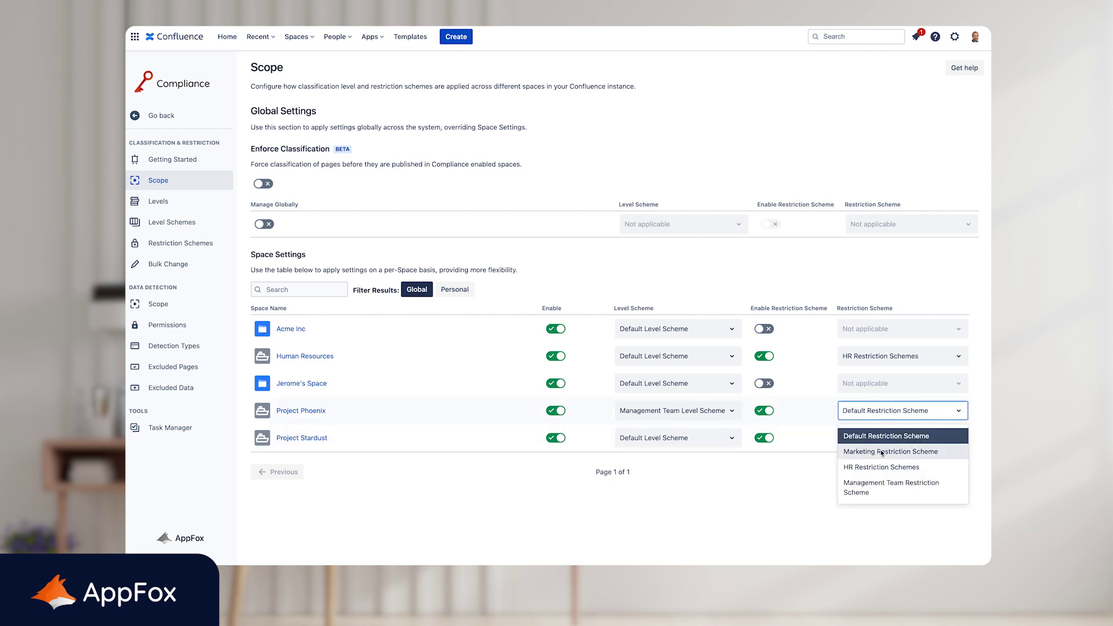
click(882, 482)
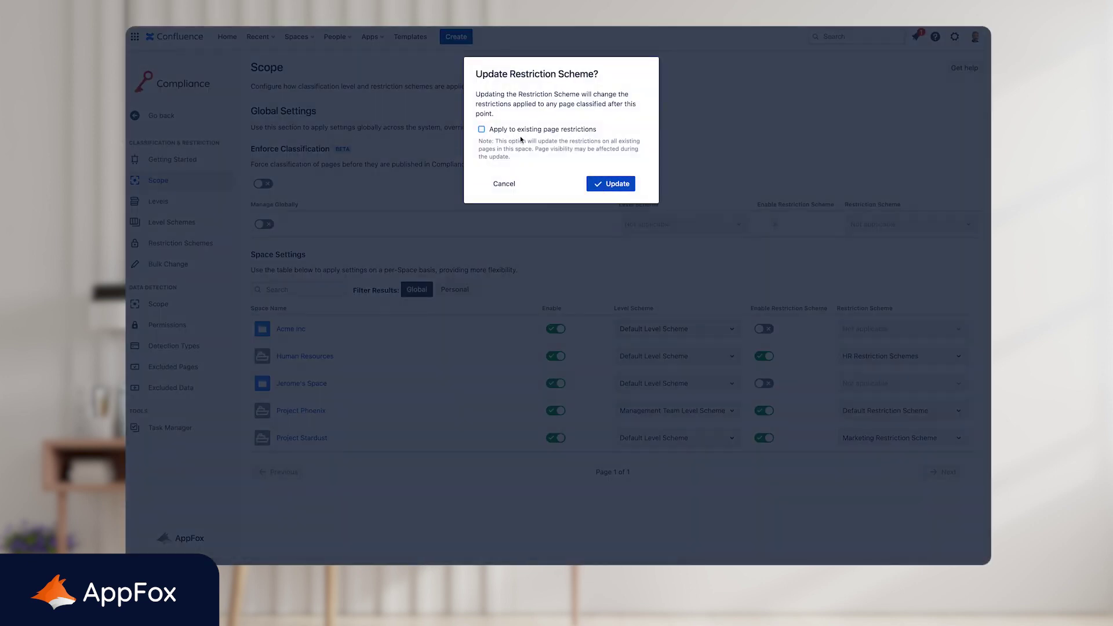
click(481, 129)
click(627, 220)
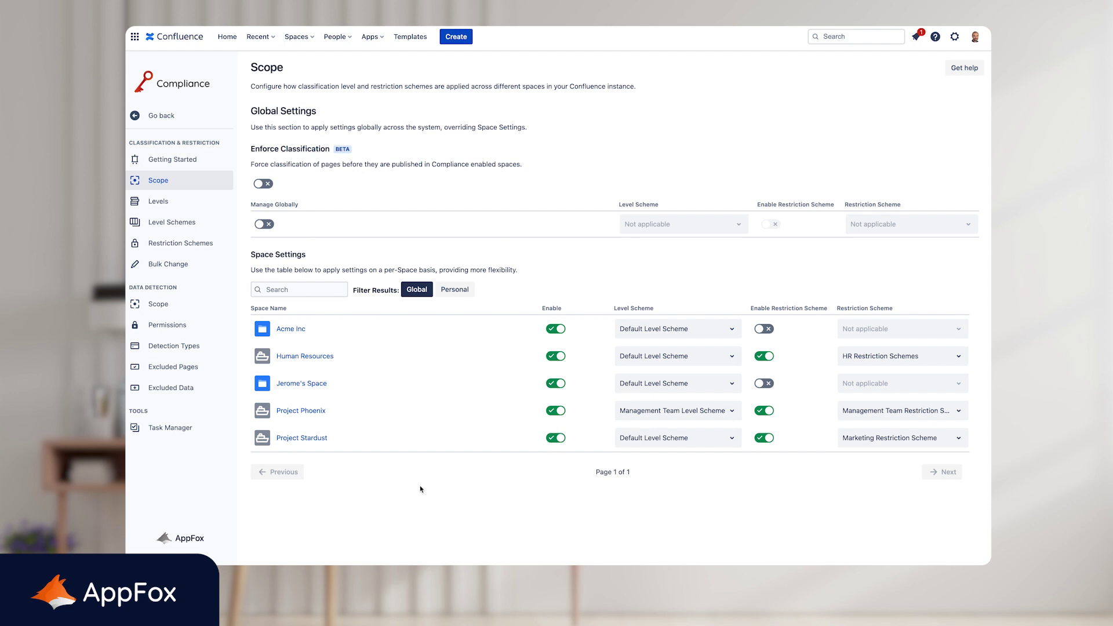
Open the Design A page under Shuttle Designs in the Project Phoenix space
click(298, 38)
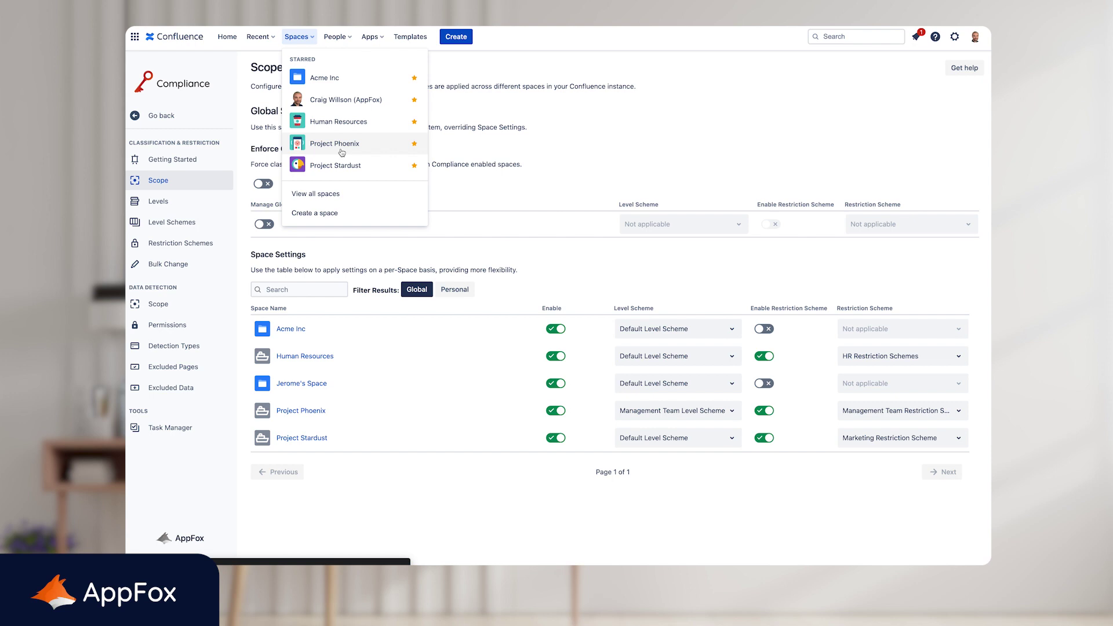
click(342, 152)
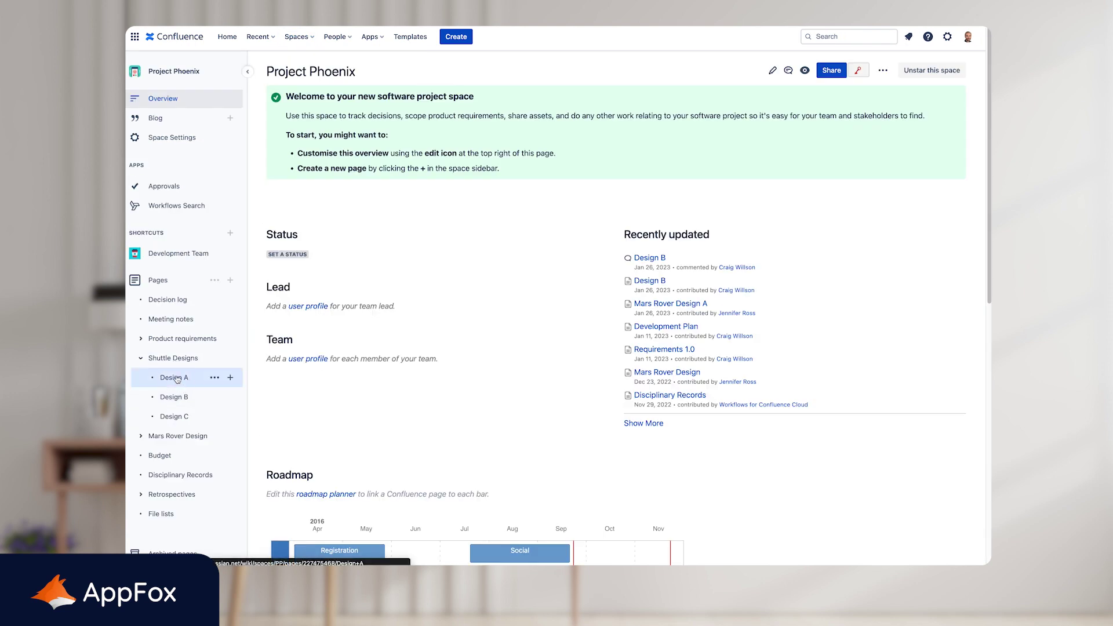
click(177, 378)
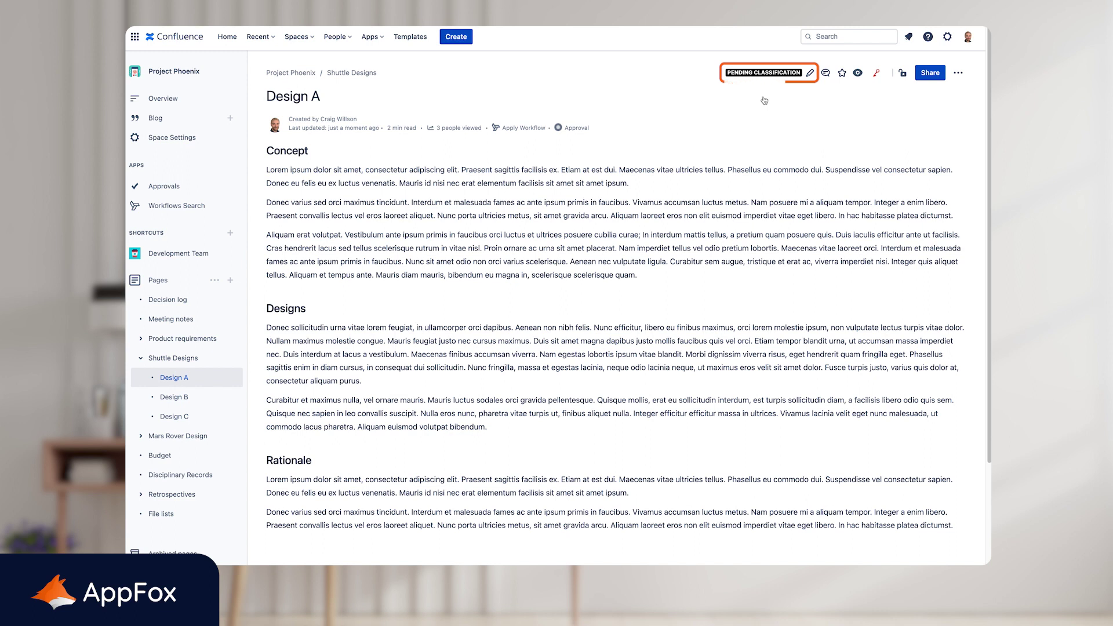
Classify the Design A page as Internal and review the access restrictions applied to it
click(755, 72)
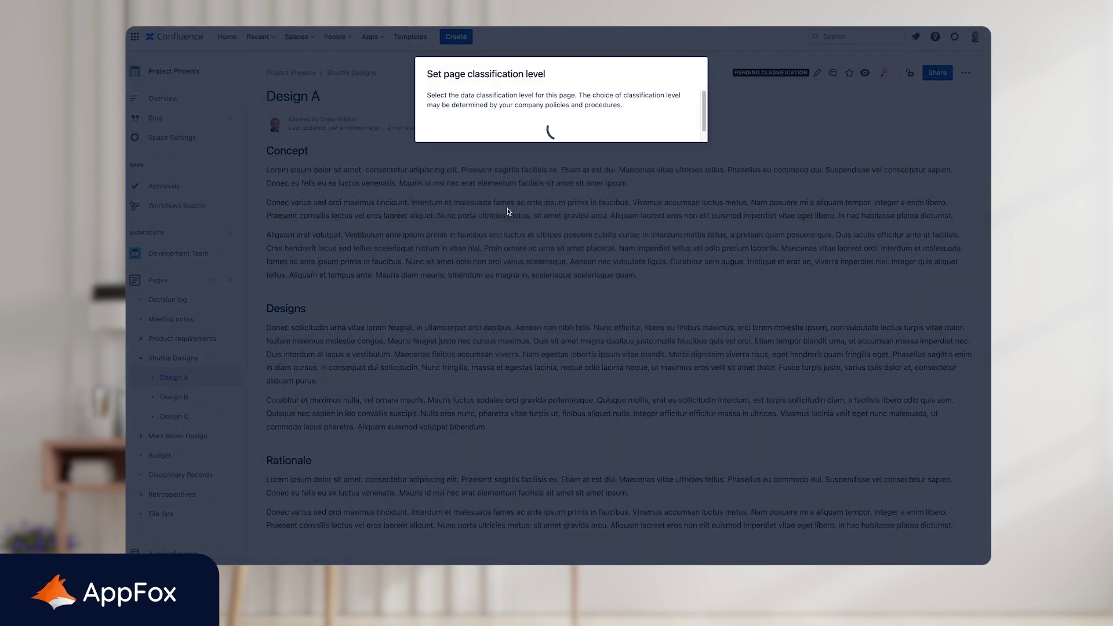
click(509, 212)
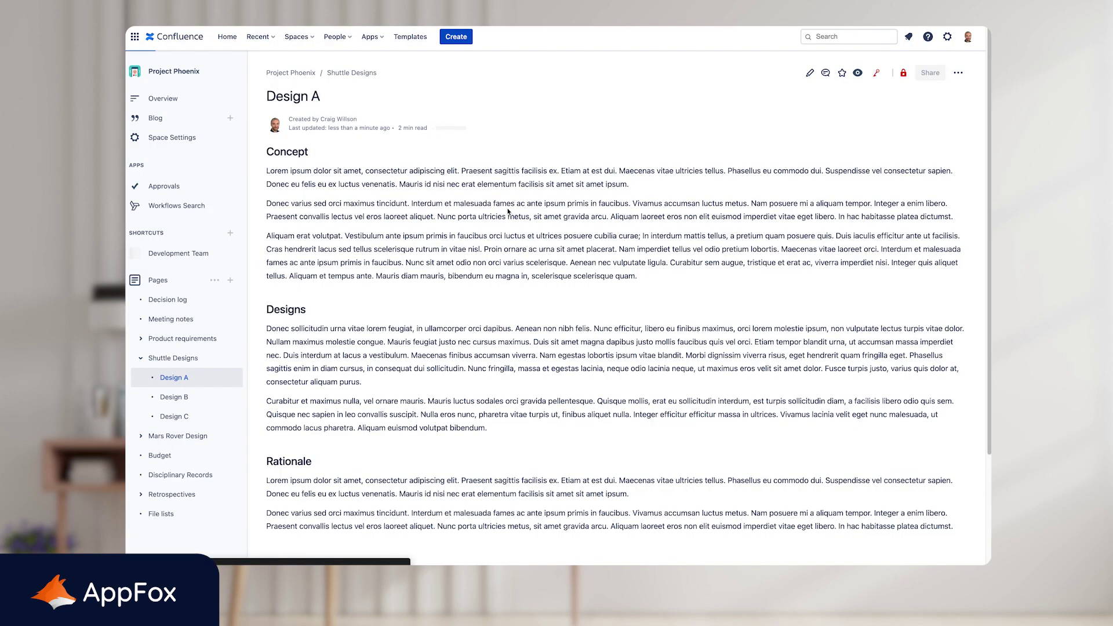
click(904, 73)
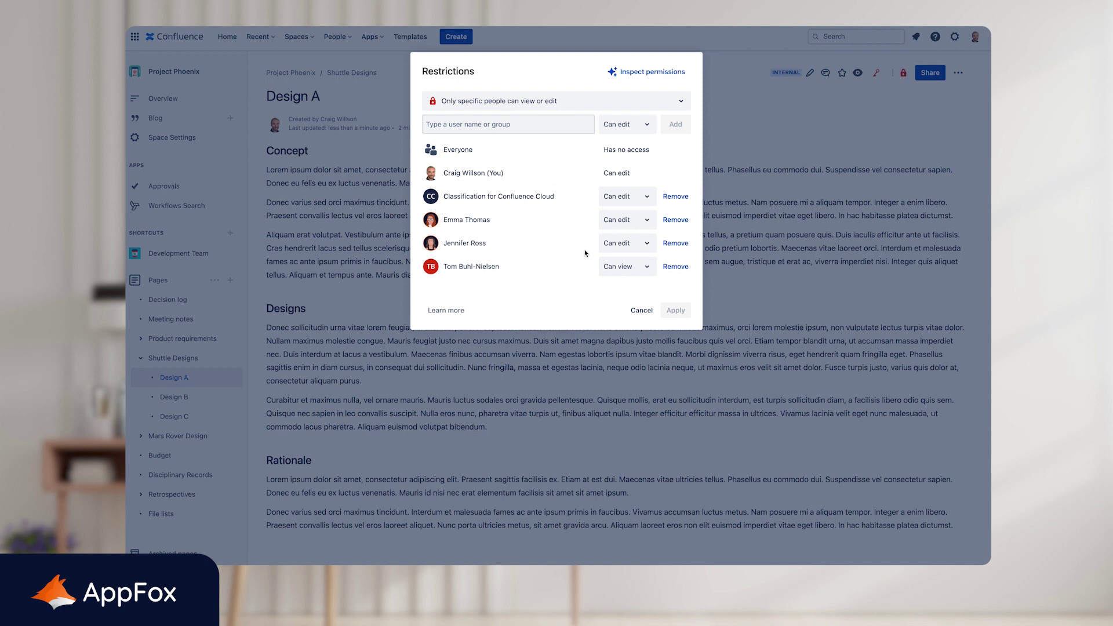
click(641, 311)
Change the Design A page's classification level to Management Team and review its access restrictions
click(791, 77)
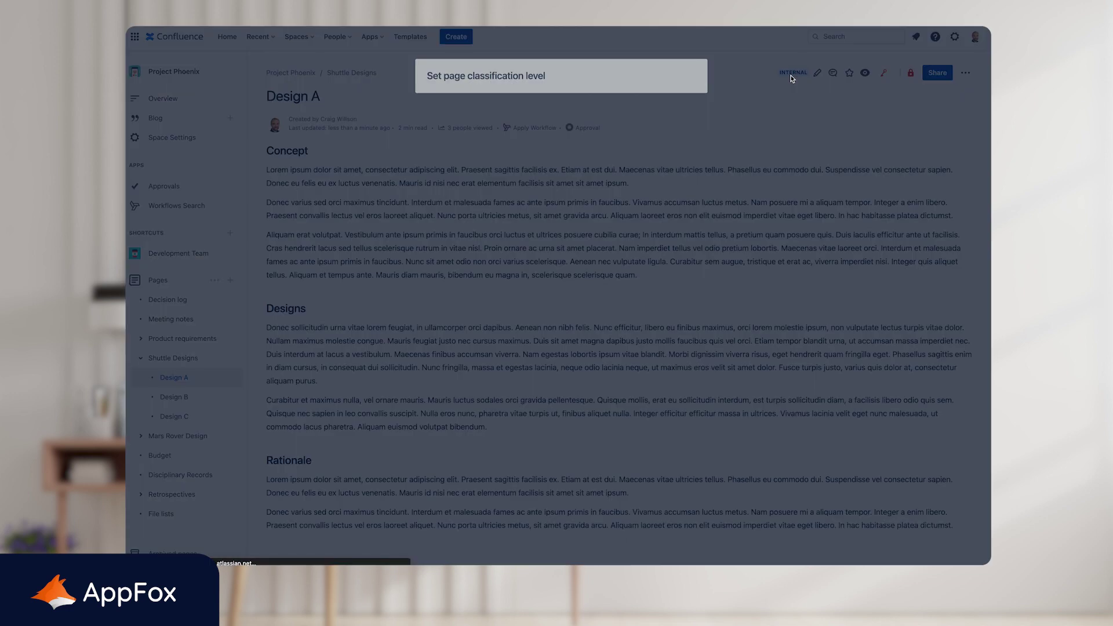
click(521, 129)
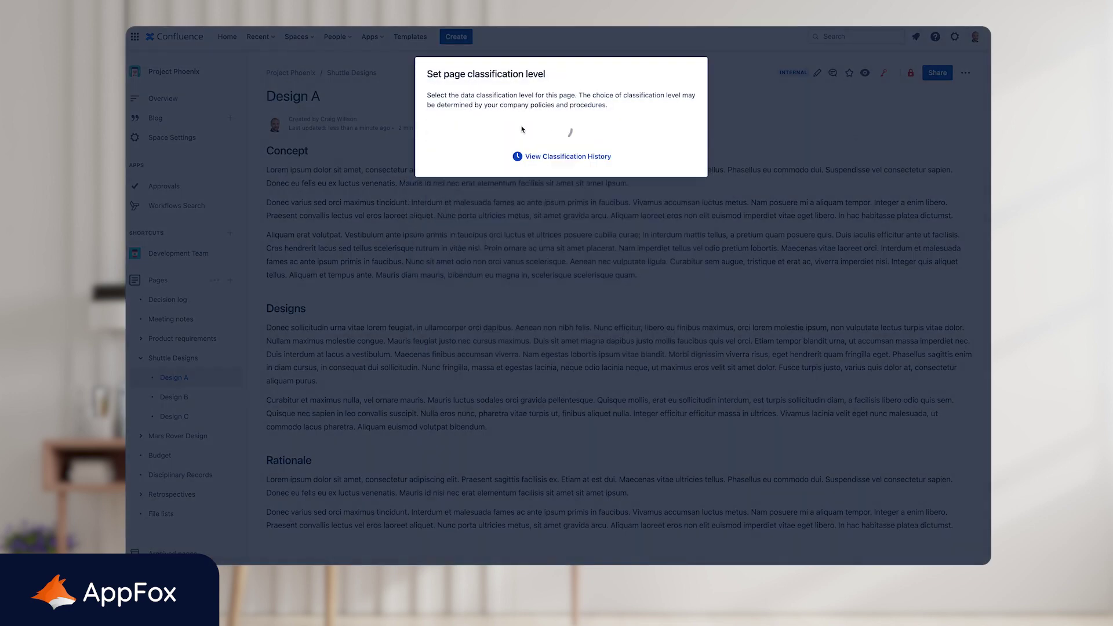
click(942, 222)
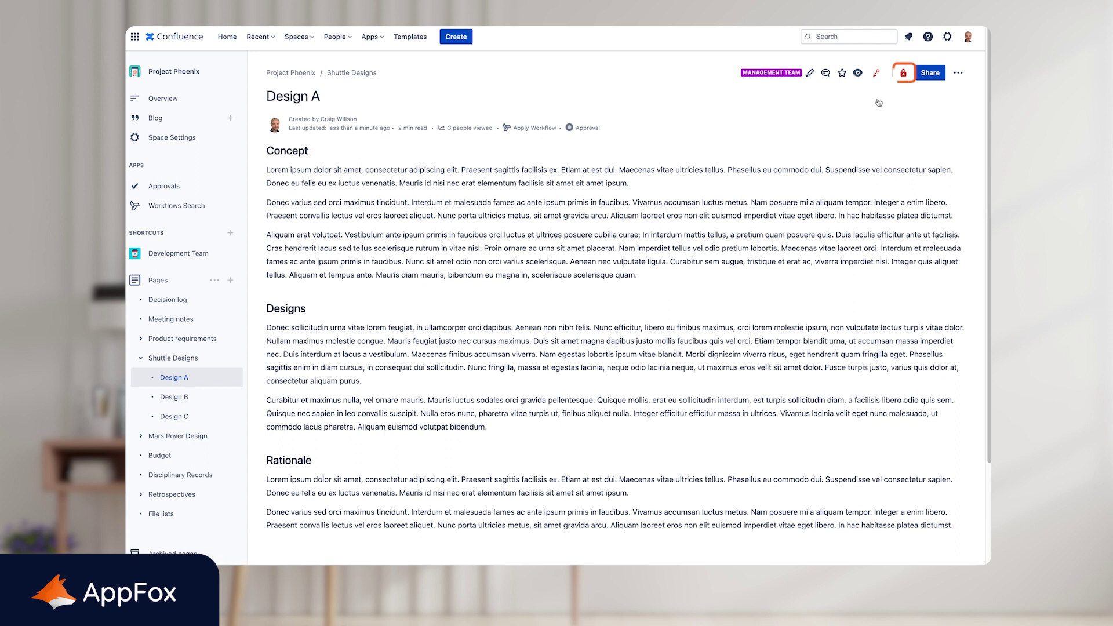
click(902, 73)
Open the classification level settings of the Design A page
click(782, 76)
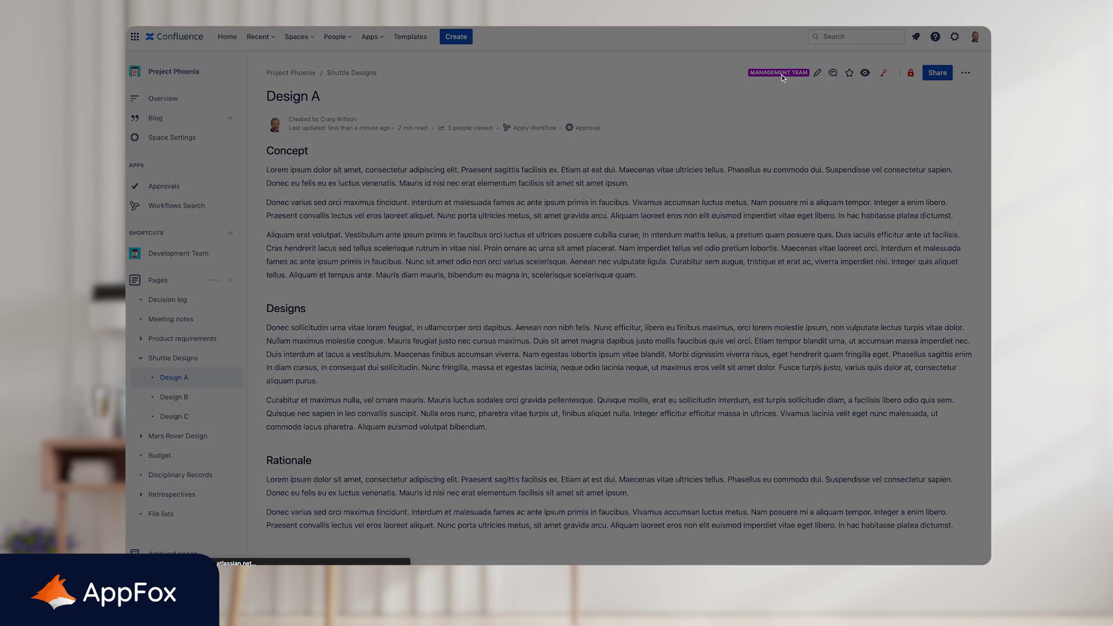